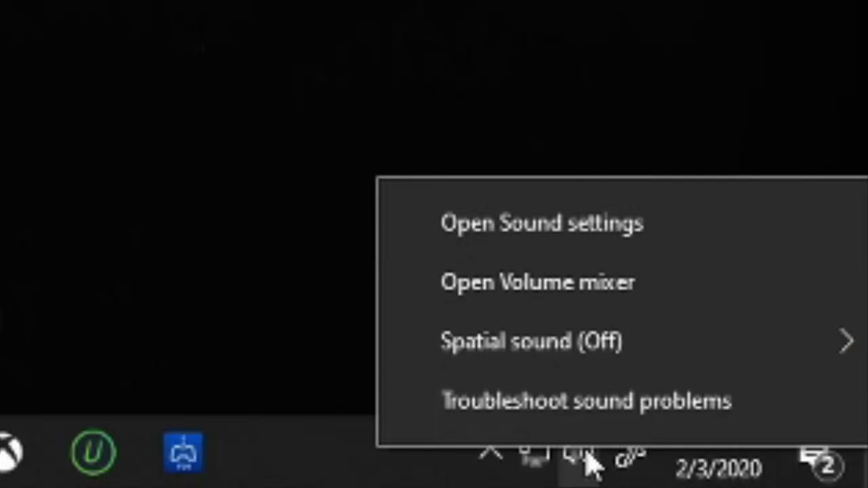
Open the Sound settings, choose Speakers (Afterglow AG9+ Wireless Headset) as the output device and set the master volume to 100.
{"action": "left_click", "coordinate": [685, 229]}
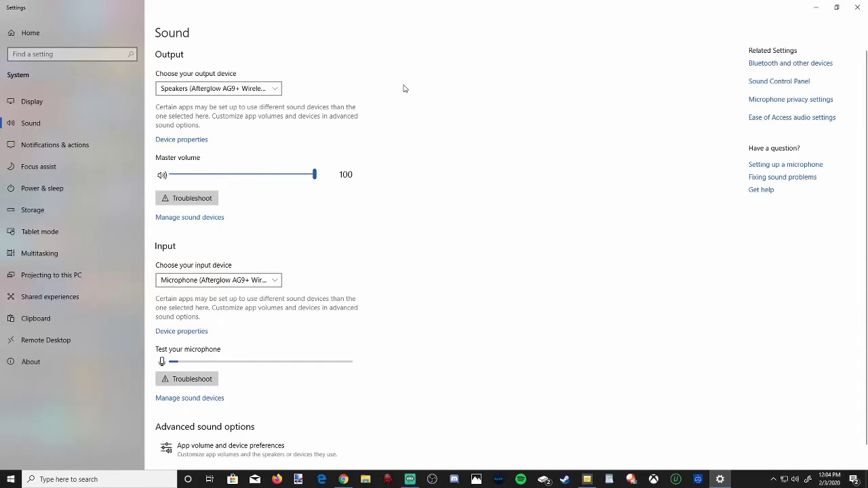
{"action": "left_click", "coordinate": [279, 89]}
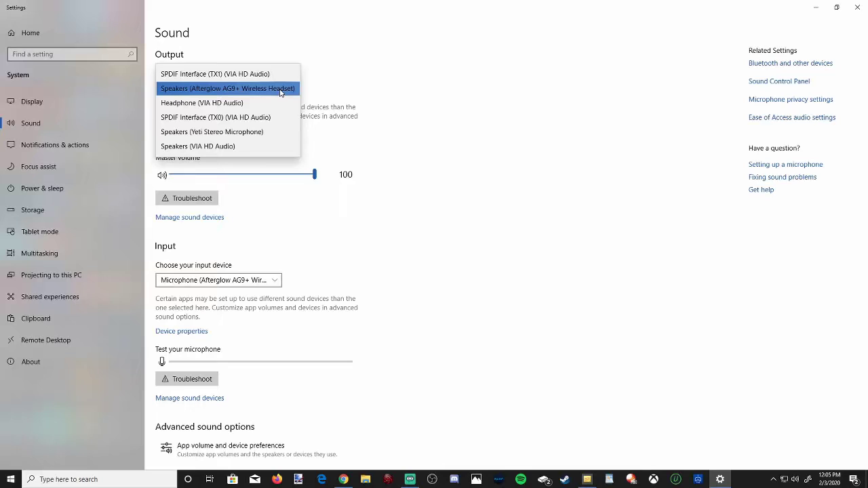
{"action": "left_click", "coordinate": [281, 91]}
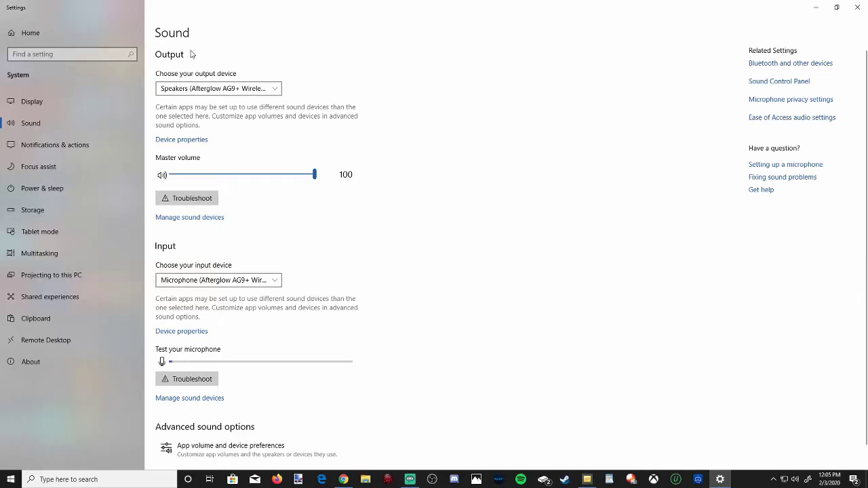
{"action": "left_click", "coordinate": [316, 177]}
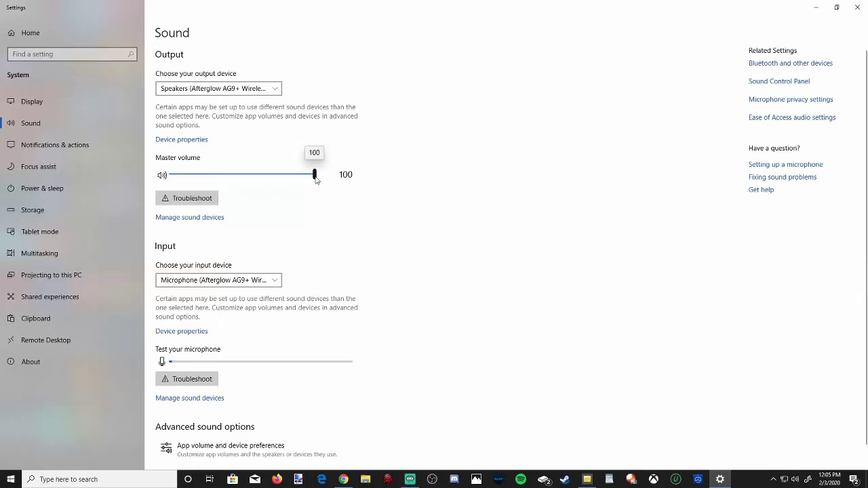
{"action": "mouse_move", "coordinate": [315, 178]}
{"action": "left_mouse_down"}
{"action": "mouse_move", "coordinate": [192, 175]}
{"action": "mouse_move", "coordinate": [329, 174]}
{"action": "left_mouse_up"}
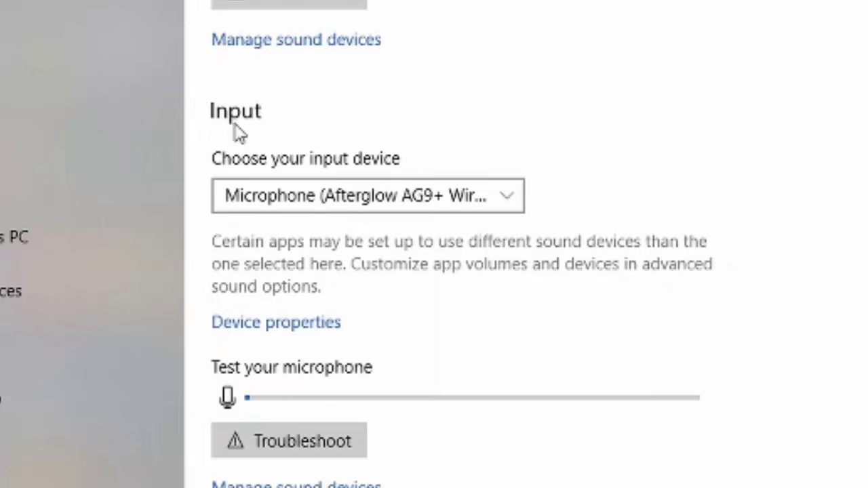
Set the input device to Microphone (Yeti Stereo Microphone), and review the app volume and device preferences.
{"action": "left_click", "coordinate": [517, 199]}
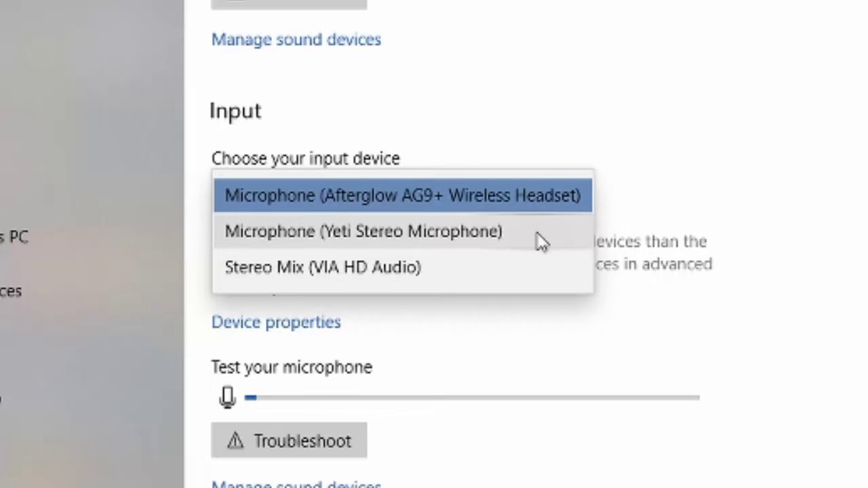
{"action": "left_click", "coordinate": [537, 232]}
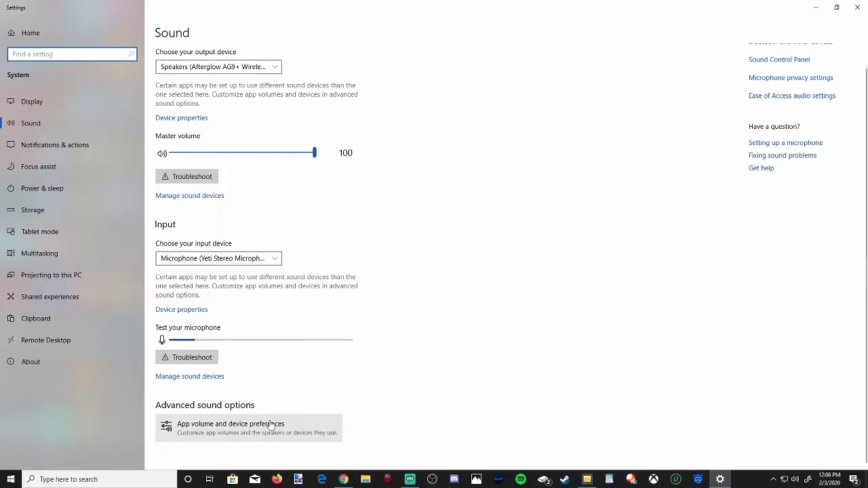
{"action": "left_click", "coordinate": [230, 437]}
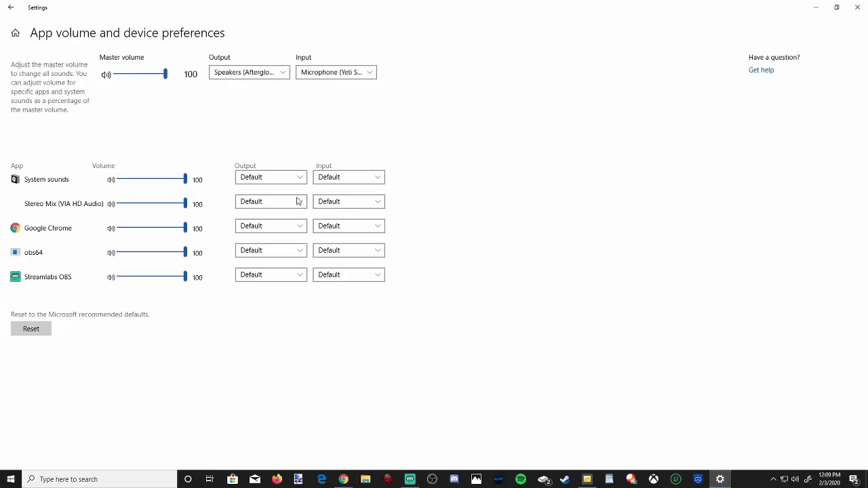
{"action": "left_click", "coordinate": [11, 7]}
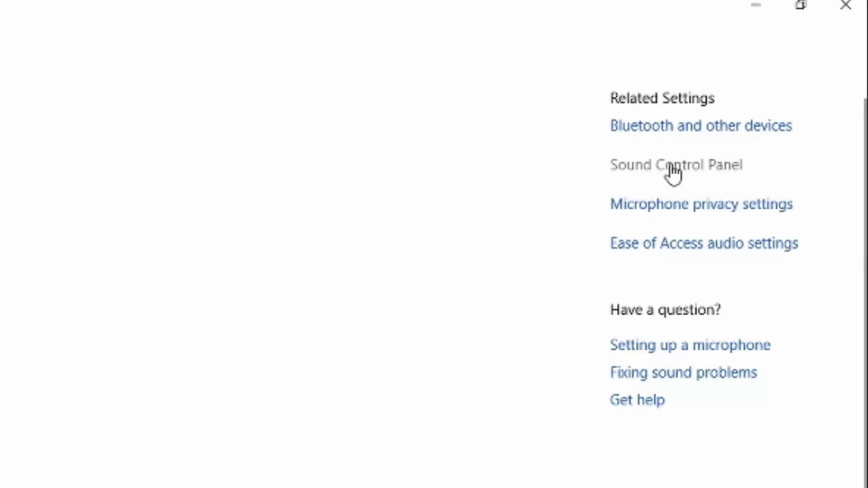
In the Sound Control Panel, open the properties of the Afterglow AG9+ Wireless Headset microphone and raise its recording level.
{"action": "left_click", "coordinate": [673, 170]}
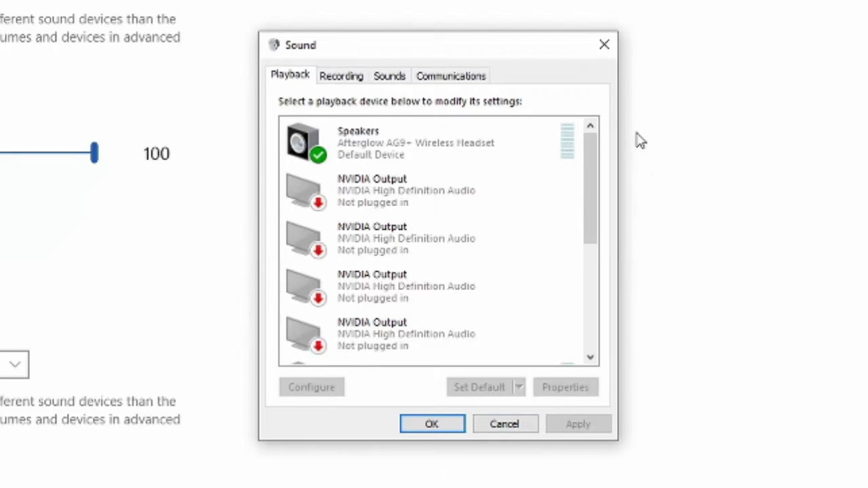
{"action": "left_click", "coordinate": [357, 80]}
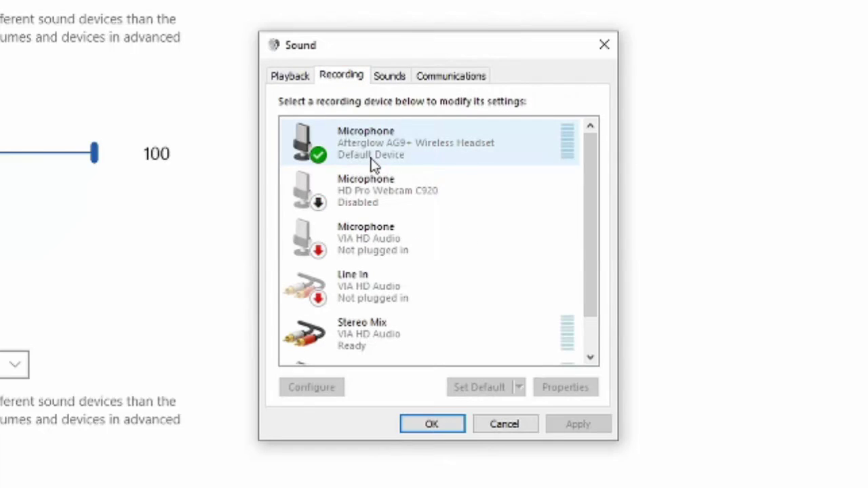
{"action": "left_click", "coordinate": [467, 151]}
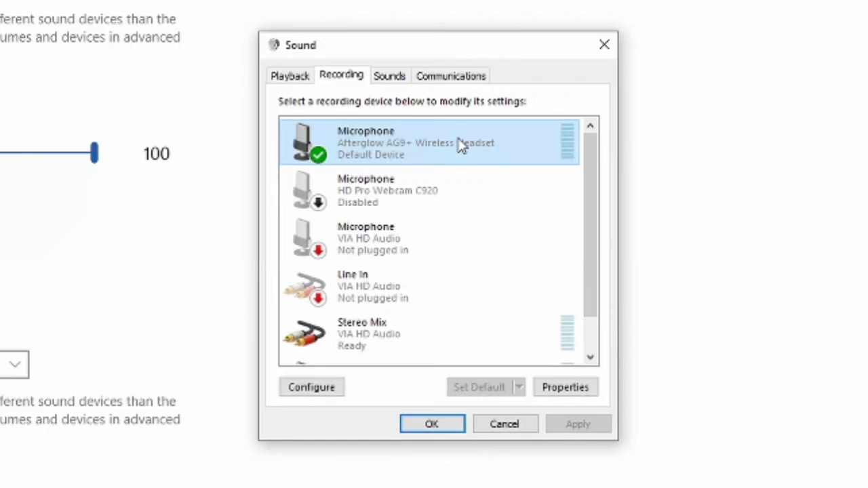
{"action": "left_click", "coordinate": [556, 397]}
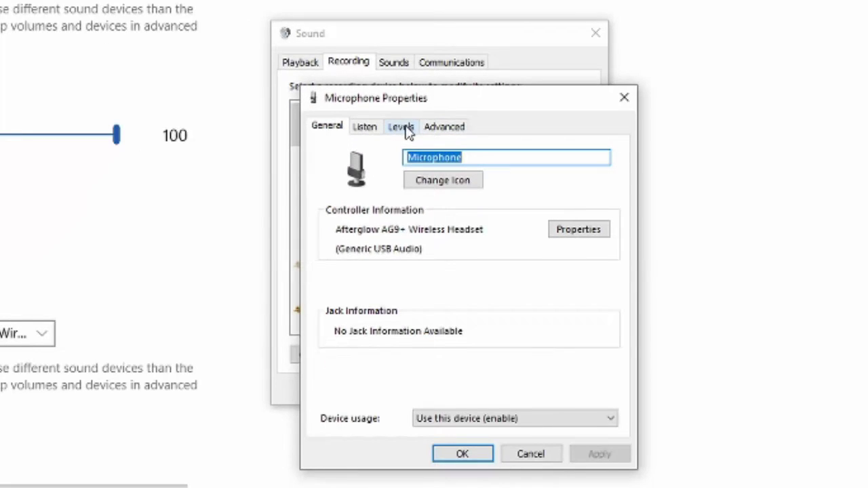
{"action": "left_click", "coordinate": [407, 130]}
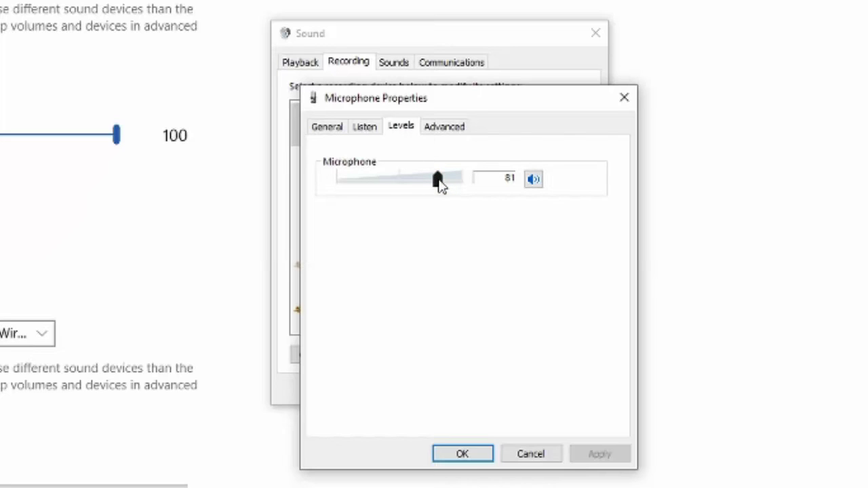
{"action": "left_click_drag", "start_coordinate": [439, 184], "coordinate": [467, 187]}
Test the headset microphone by applying the option to listen to this device, and turn that option off again.
{"action": "left_click", "coordinate": [369, 132]}
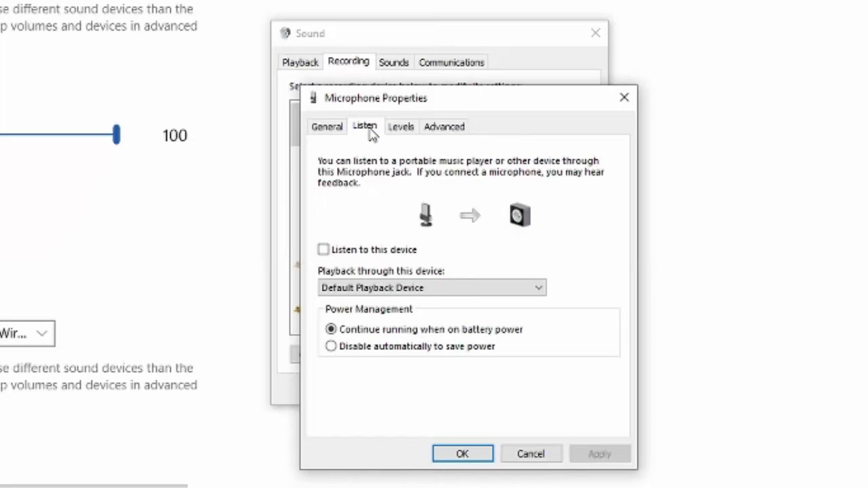
{"action": "left_click", "coordinate": [324, 251]}
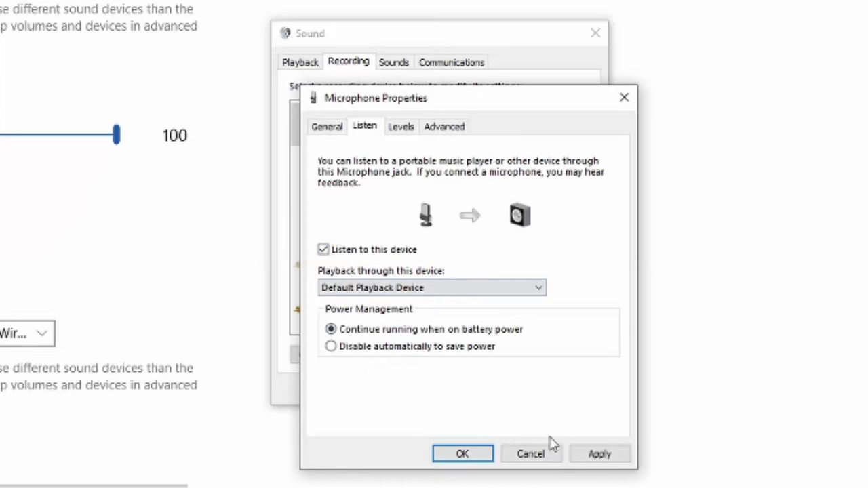
{"action": "left_click", "coordinate": [597, 455]}
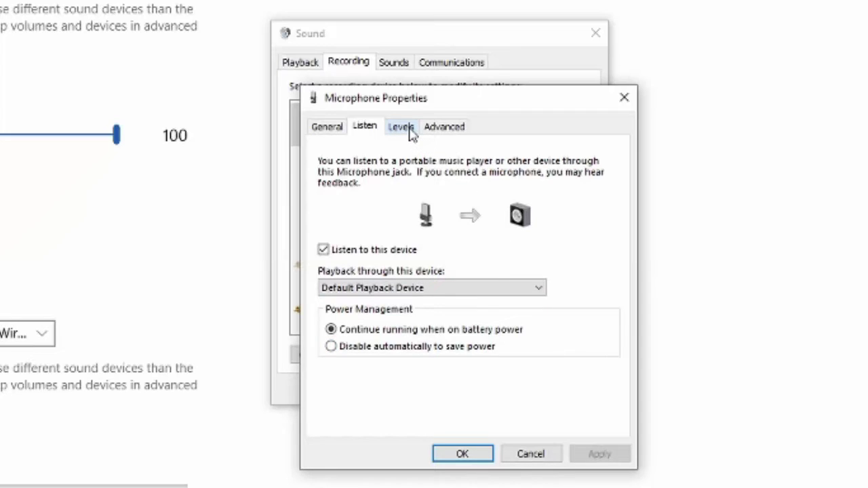
{"action": "left_click", "coordinate": [324, 250]}
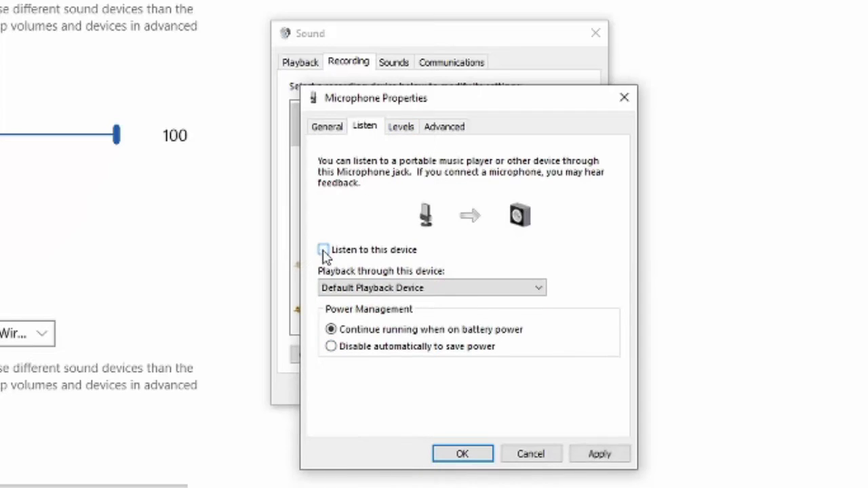
{"action": "left_click", "coordinate": [589, 458]}
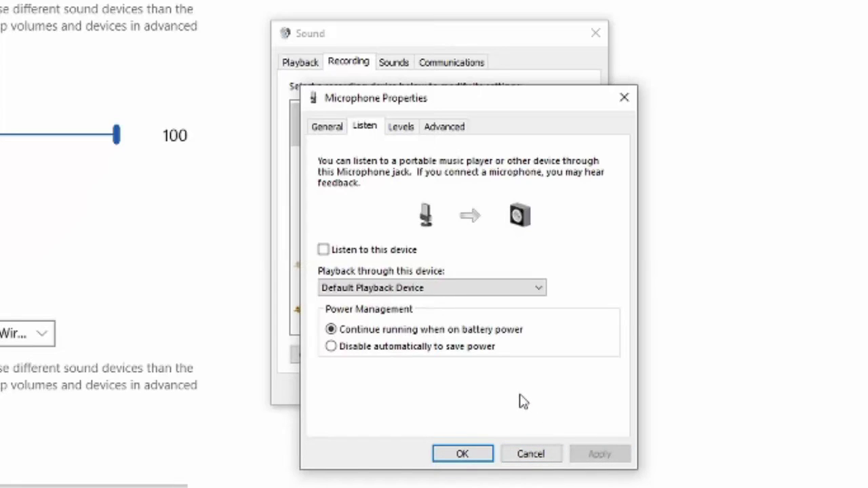
{"action": "left_click", "coordinate": [461, 454]}
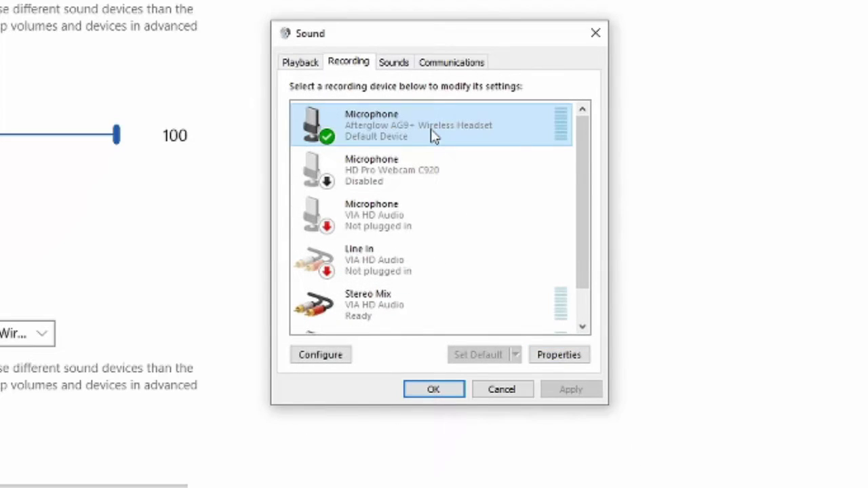
Configure the Afterglow headset microphone for speech recognition by completing the Microphone Setup Wizard with the Headset Microphone type.
{"action": "left_click", "coordinate": [332, 360]}
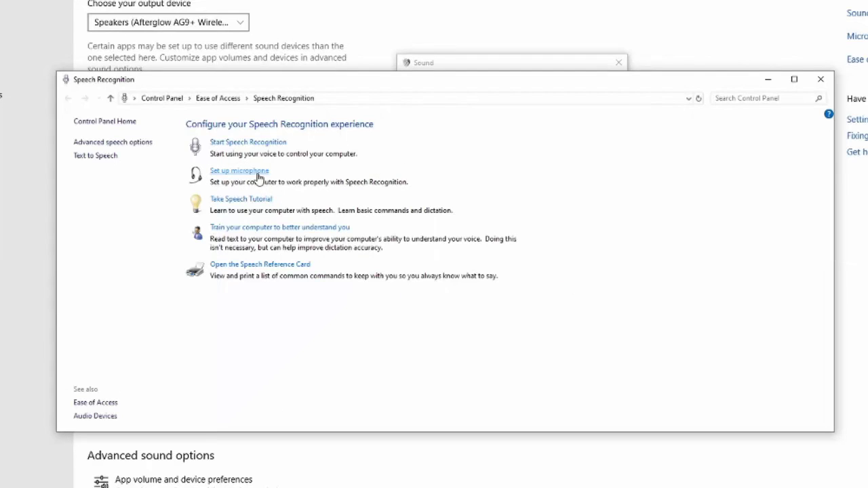
{"action": "left_click", "coordinate": [258, 173]}
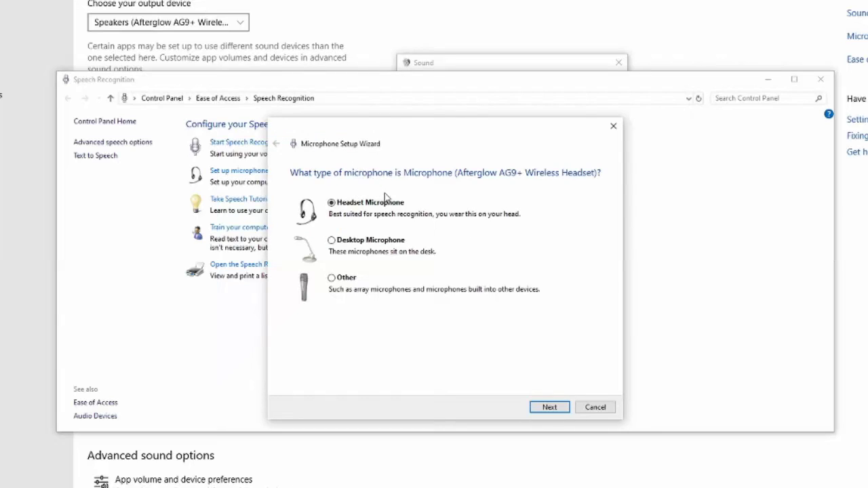
{"action": "left_click", "coordinate": [550, 408]}
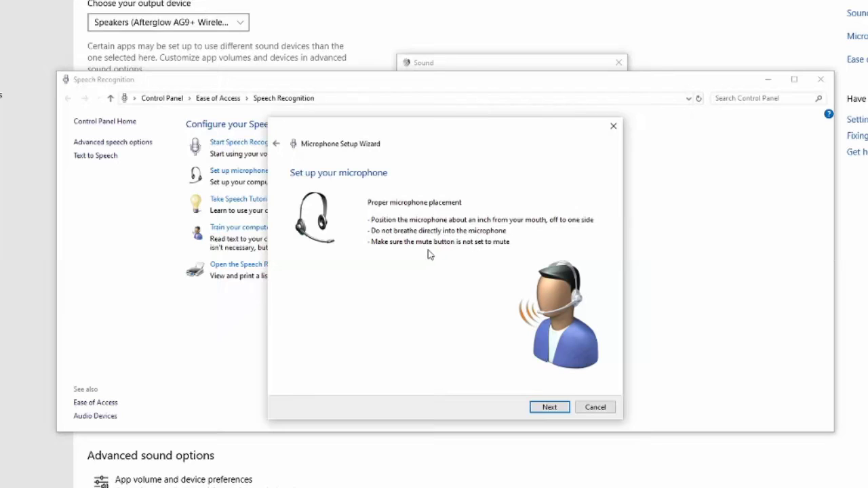
{"action": "left_click", "coordinate": [550, 408]}
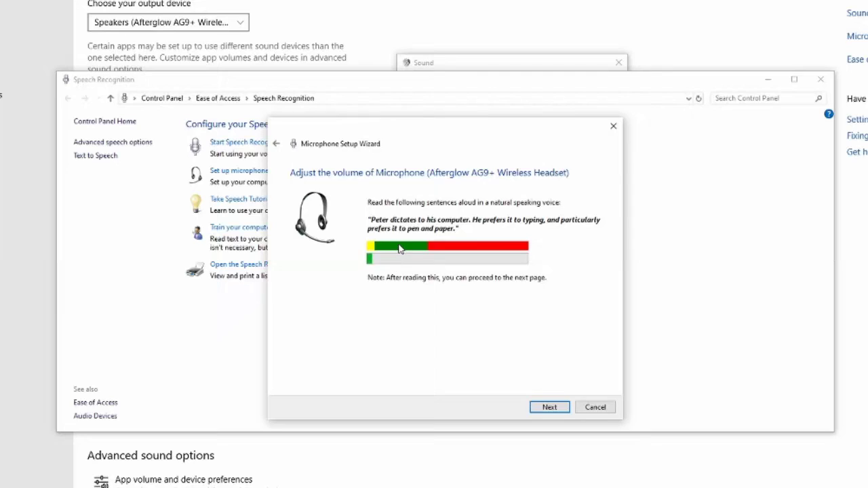
{"action": "left_click", "coordinate": [551, 409]}
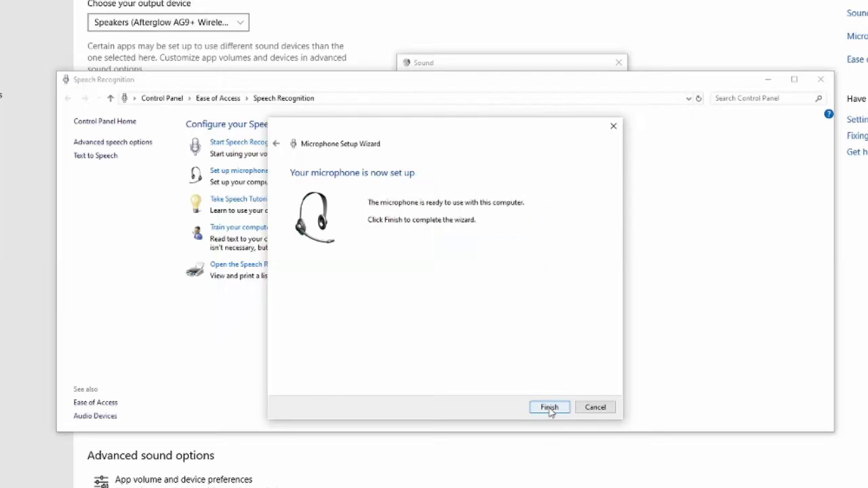
{"action": "left_click", "coordinate": [557, 410]}
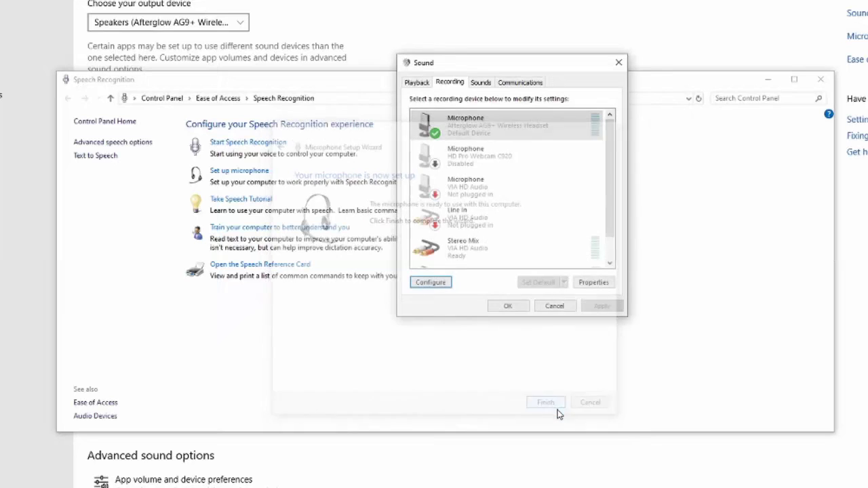
Confirm the Sound dialog and close the Speech Recognition and Settings windows.
{"action": "left_click", "coordinate": [518, 308]}
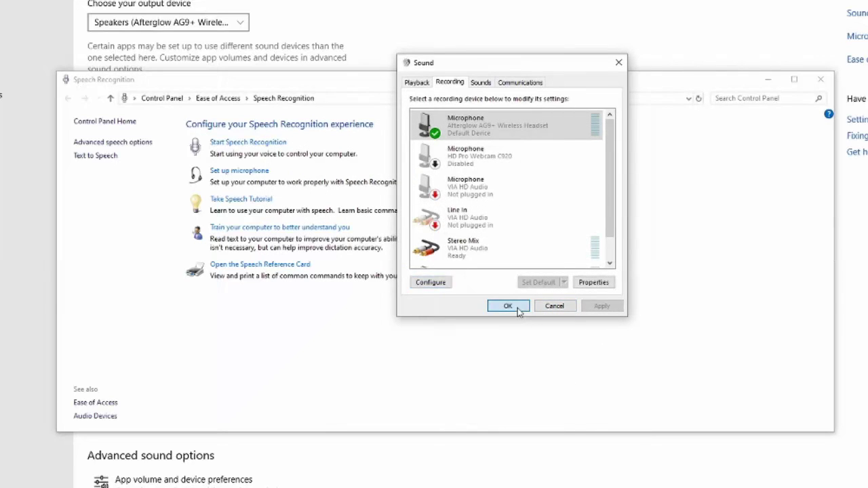
{"action": "left_click", "coordinate": [820, 79]}
{"action": "left_click", "coordinate": [860, 6]}
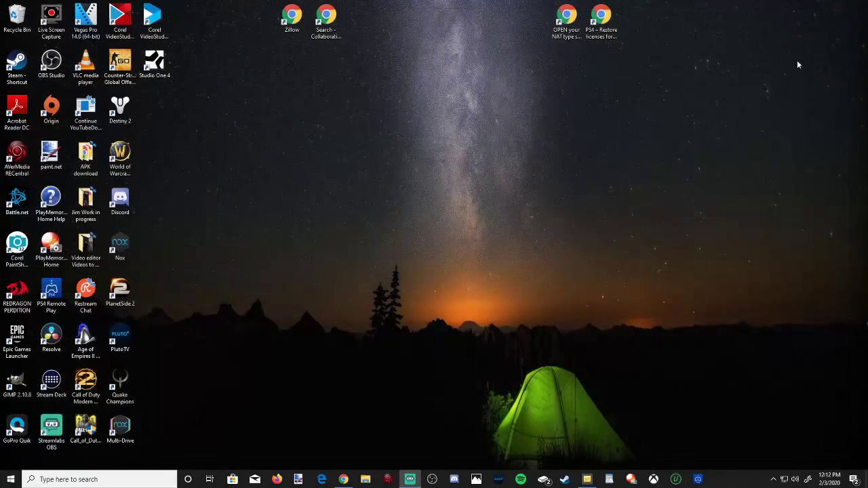